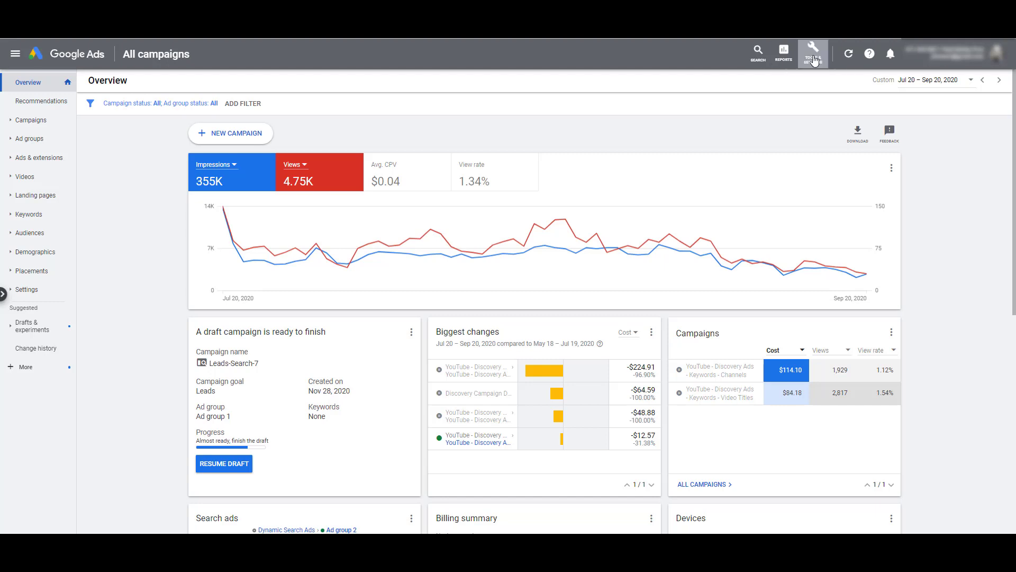
Start linking Search Console to Google Ads from the Linked accounts page
left_click(814, 56)
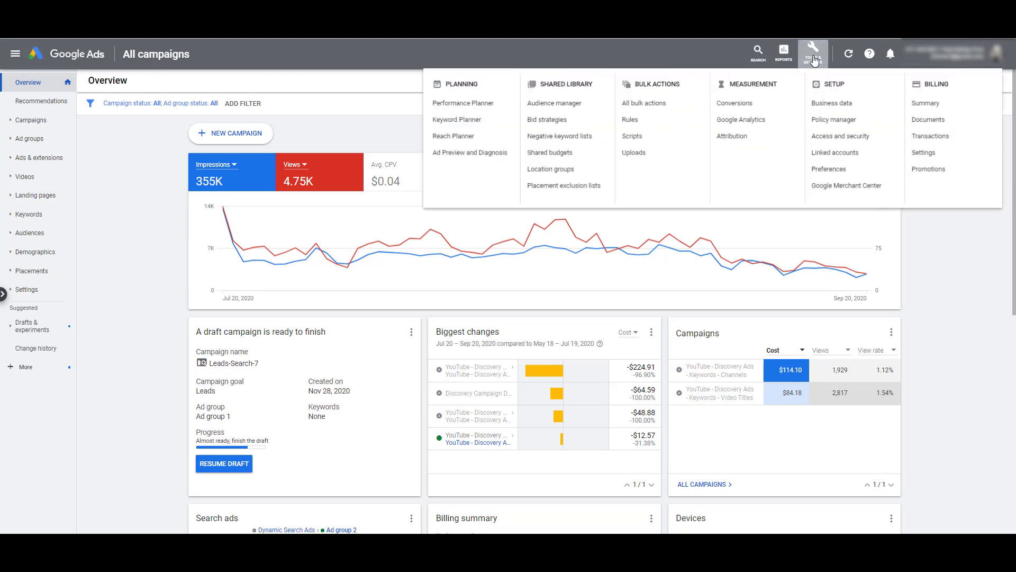
left_click(849, 156)
scroll(847, 167, "down", 3)
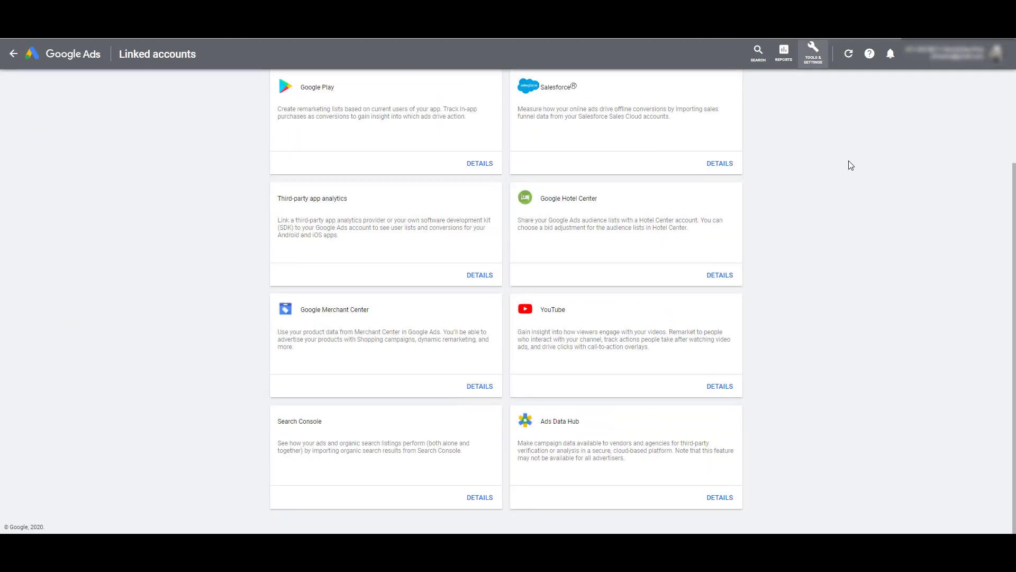
left_click(486, 497)
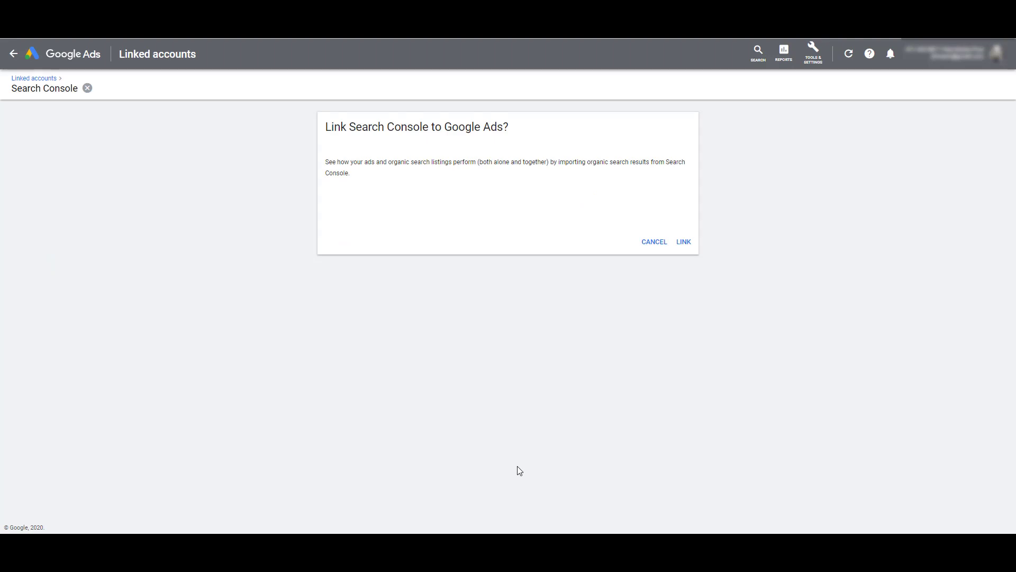
left_click(683, 242)
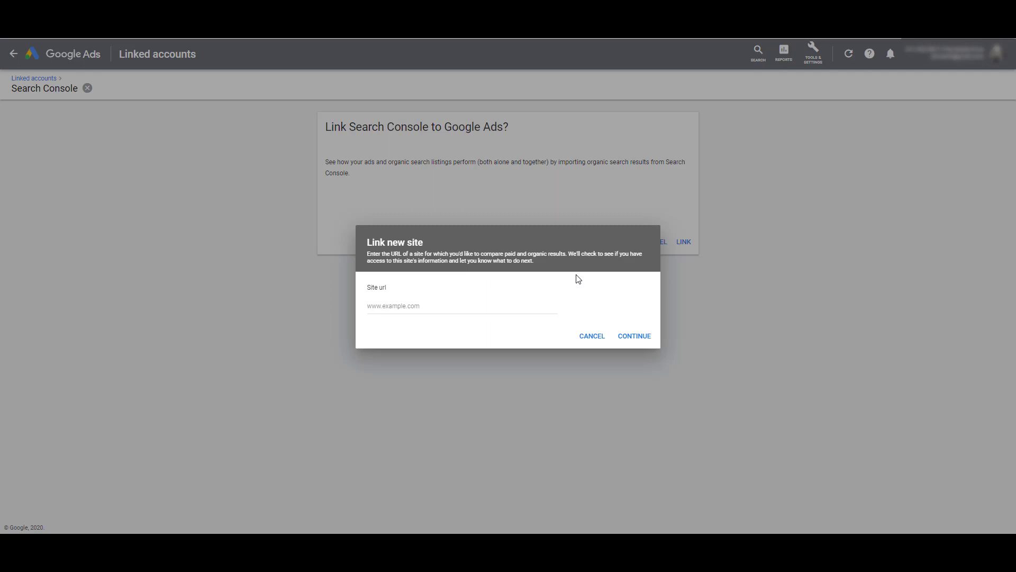
left_click(531, 305)
type("www.paidmediapros.com")
left_click(631, 339)
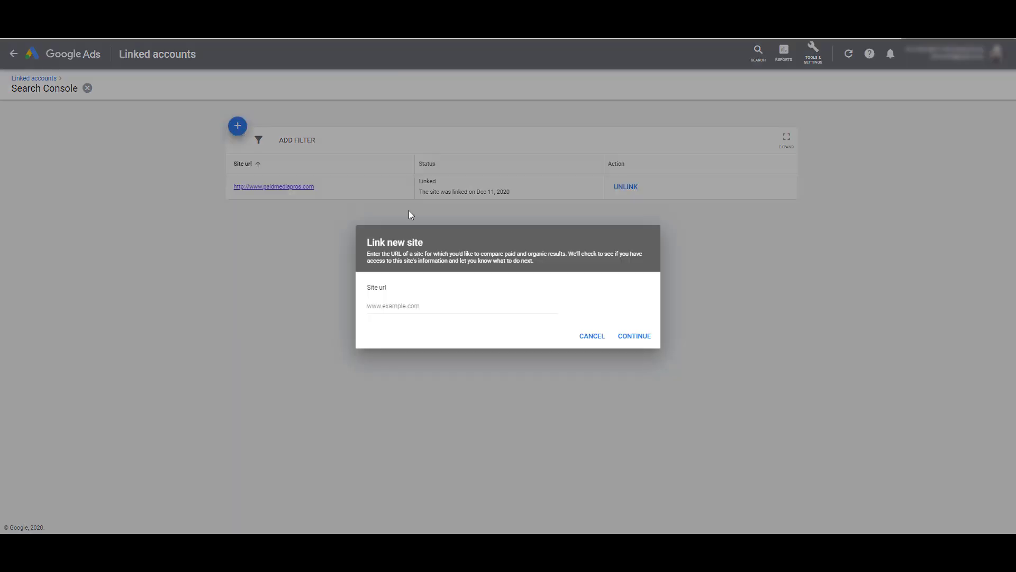
left_click(478, 306)
type("paidmediapros.com")
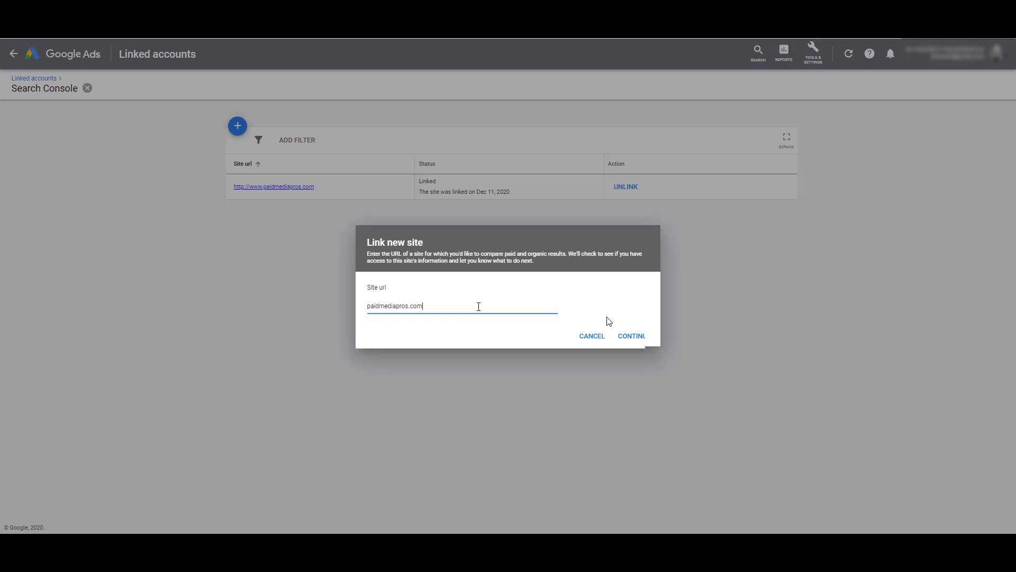
key("Return")
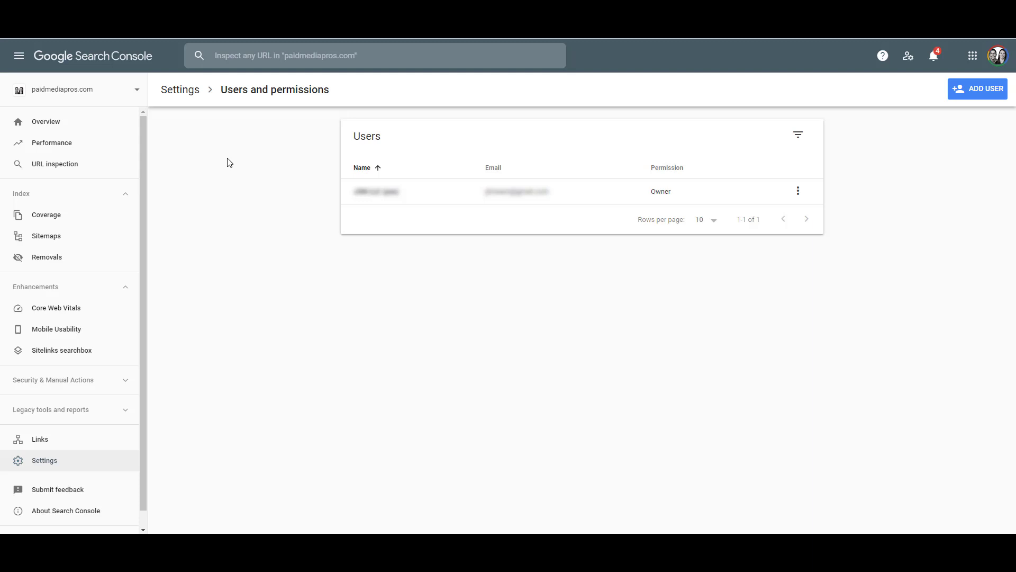
Open the Add user form for the paidmediapros.com property in Search Console
left_click(976, 97)
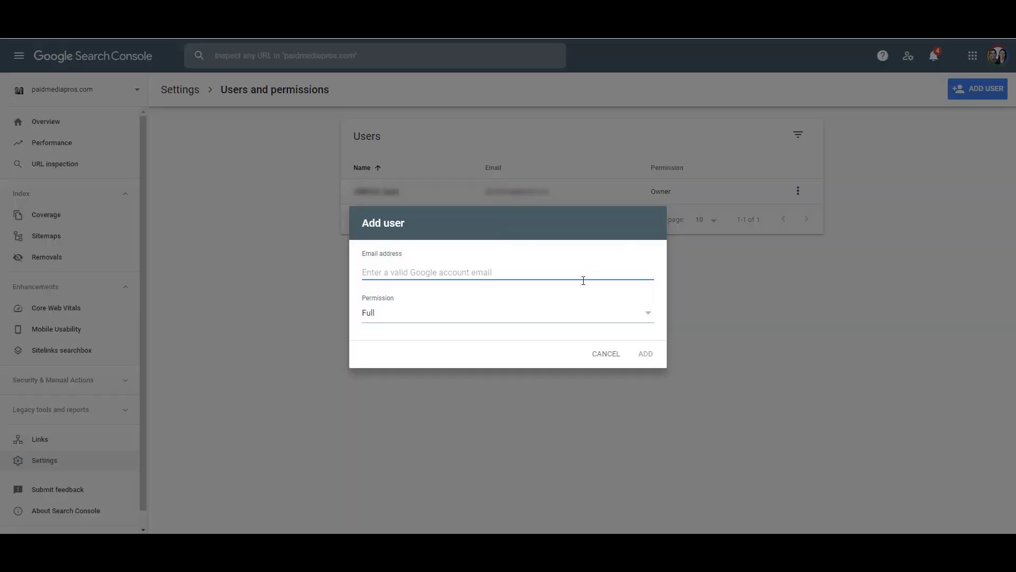
left_click(578, 300)
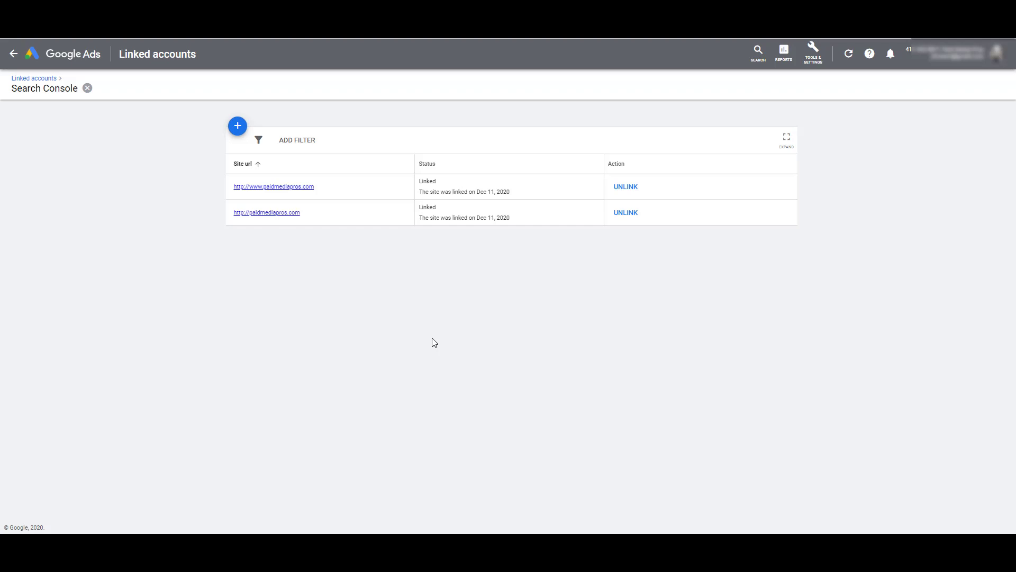
Open the predefined Paid & organic report under Reports' Basic section
left_click(785, 67)
mouse_move(794, 80)
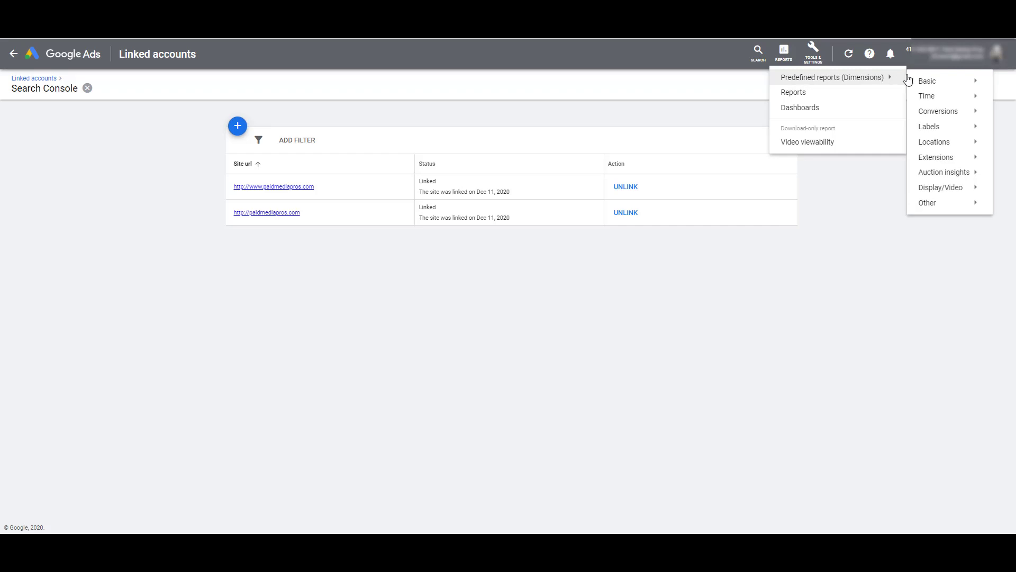
mouse_move(912, 79)
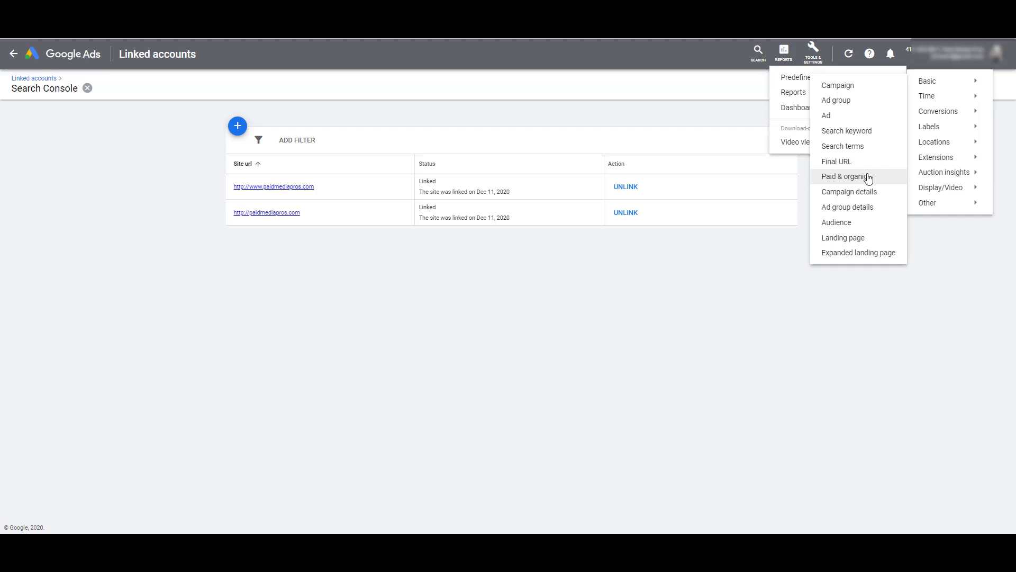
left_click(869, 177)
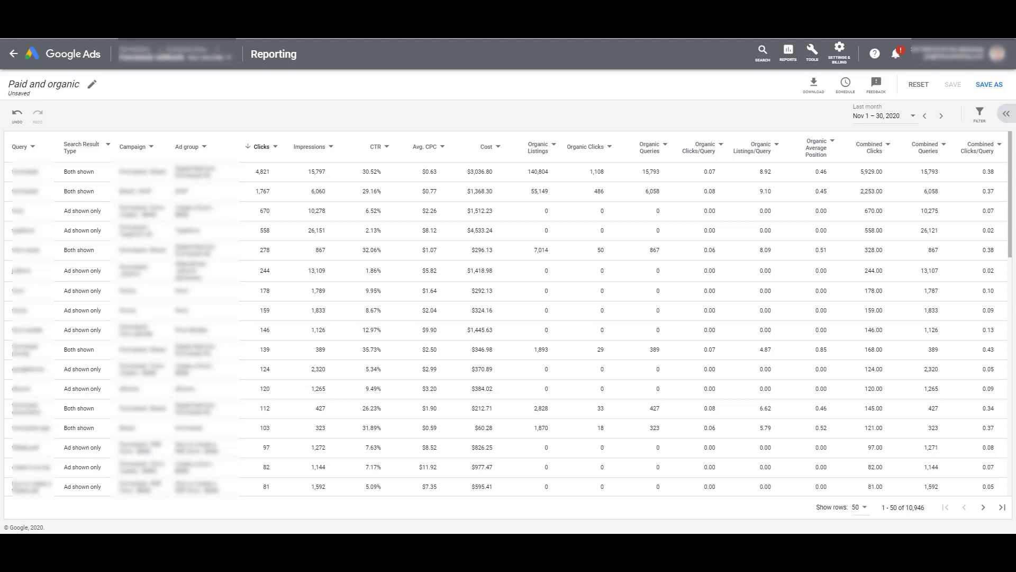
Browse the report editor's Shopping attributes and Time dimensions, adding then removing Week
left_click(1006, 114)
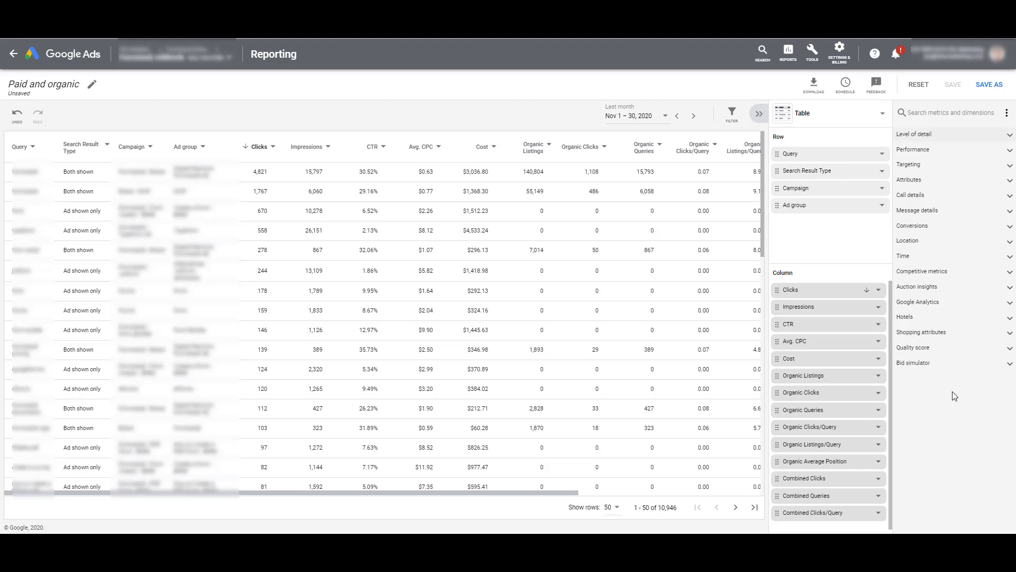
left_click(956, 336)
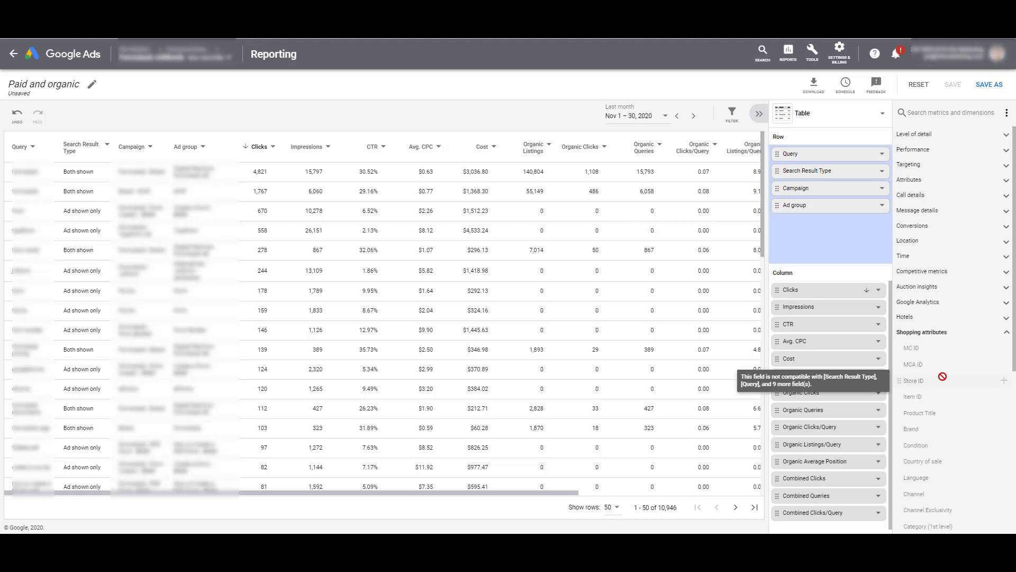
scroll(943, 376, "down", 5)
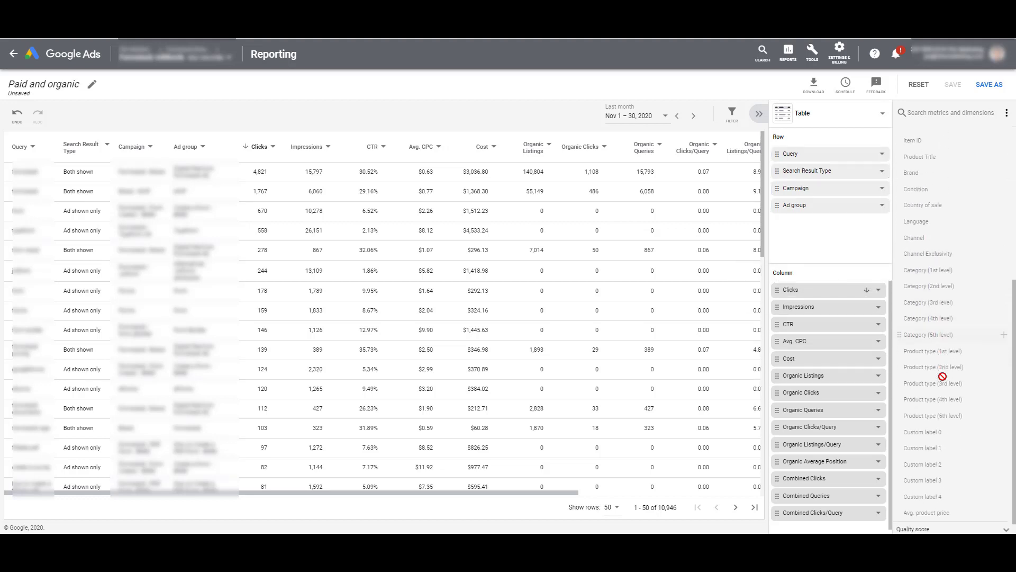
scroll(943, 376, "up", 5)
left_click(921, 332)
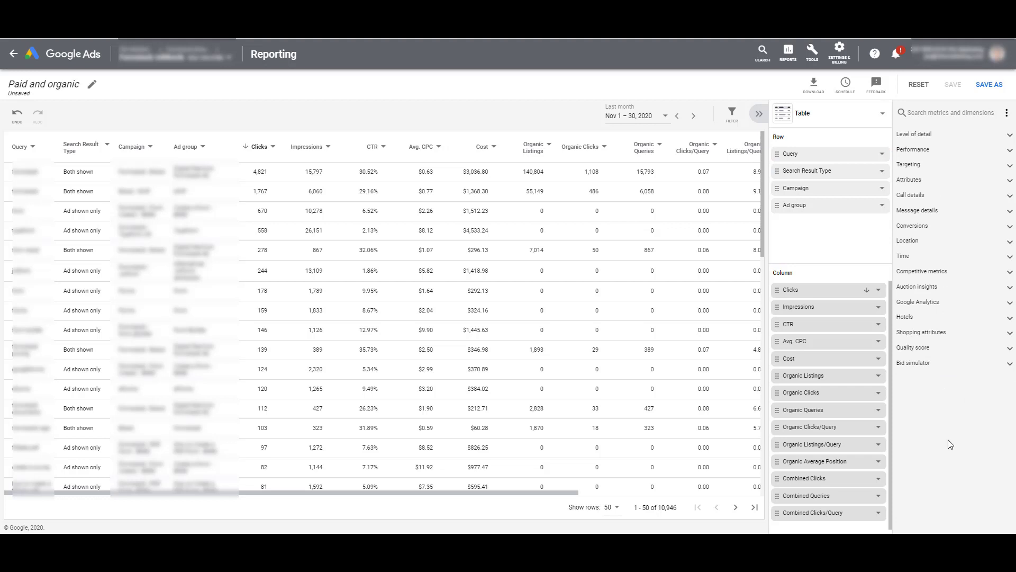
left_click(933, 257)
left_click(936, 322)
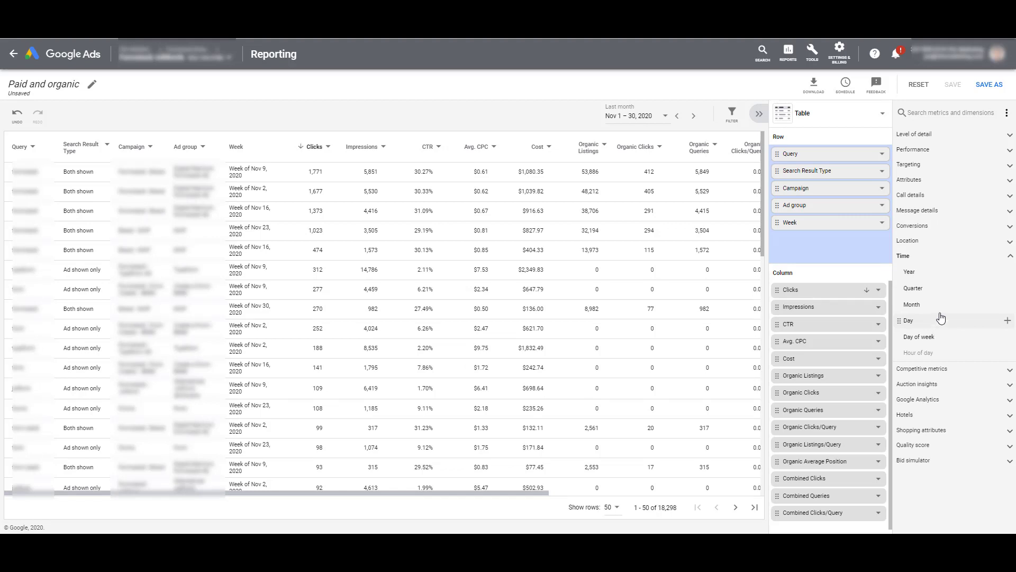
left_click(882, 223)
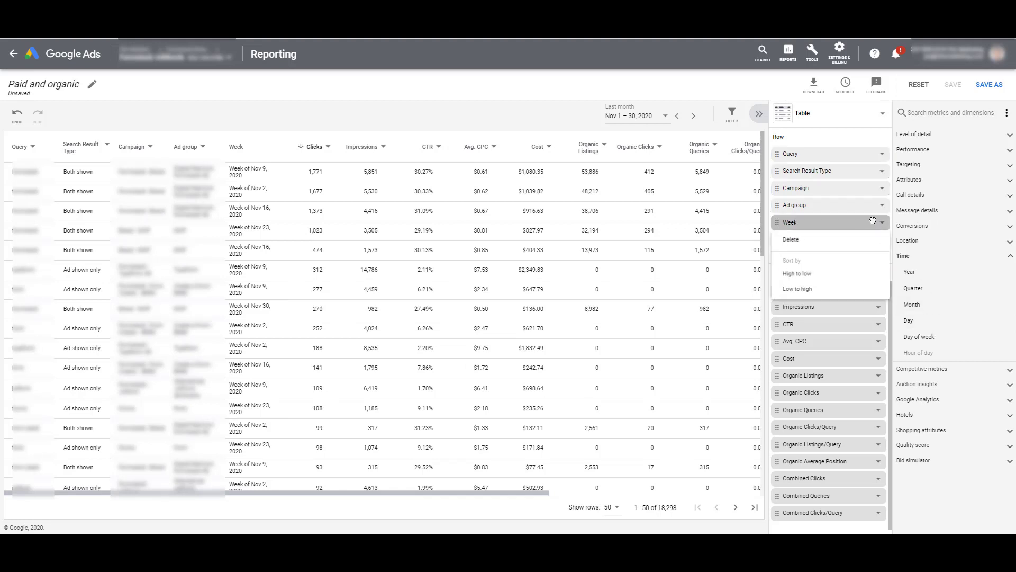
left_click(794, 240)
Add Search keyword as a row dimension from Level of detail and close the editor
left_click(909, 180)
scroll(961, 227, "down", 3)
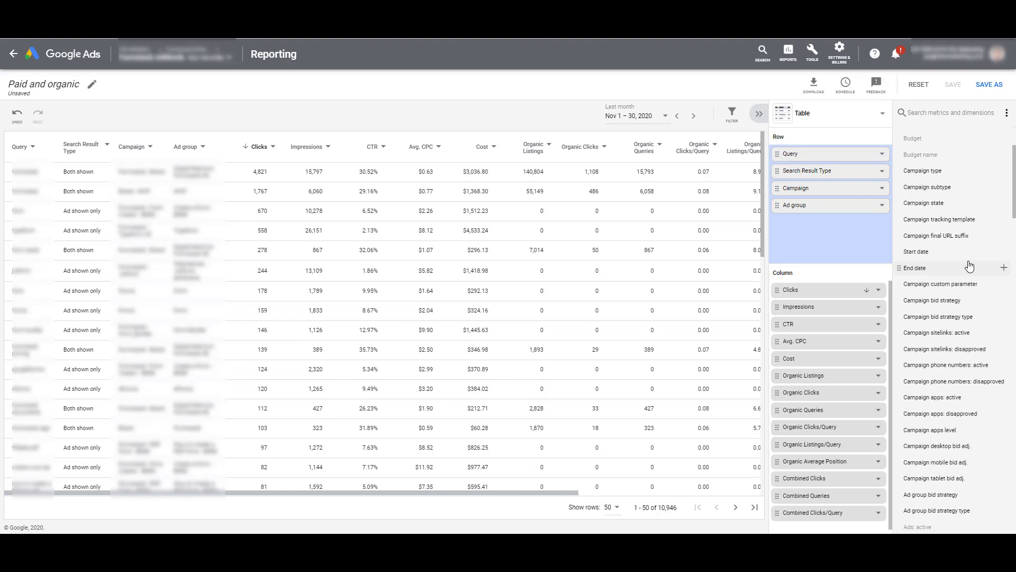
scroll(961, 228, "up", 3)
left_click(948, 182)
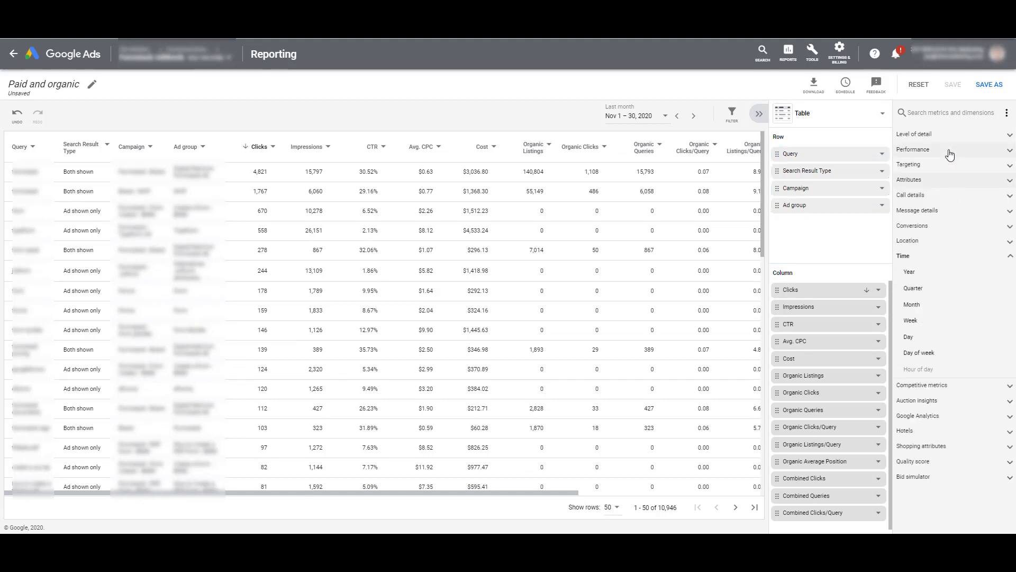
left_click(951, 154)
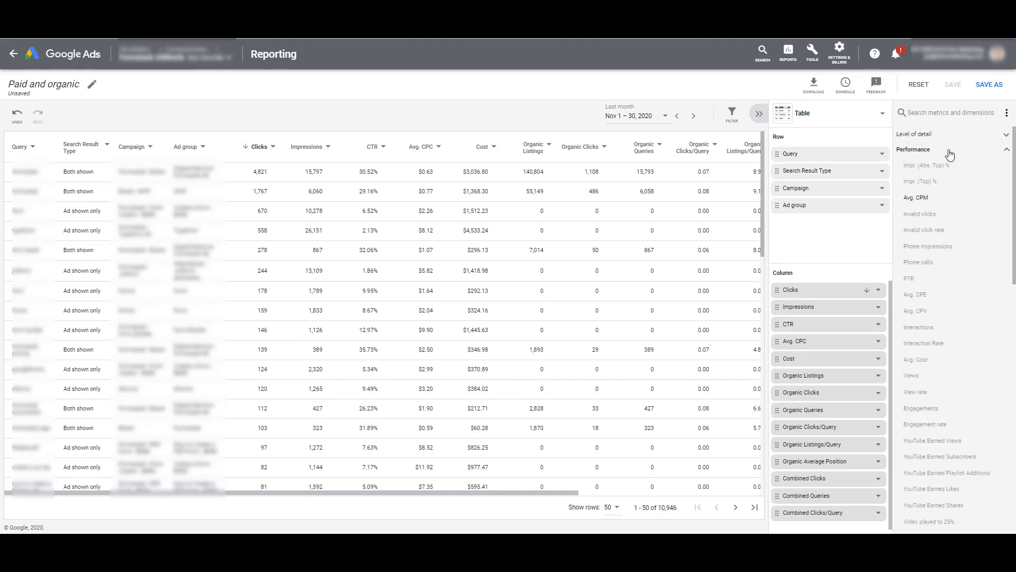
left_click(950, 153)
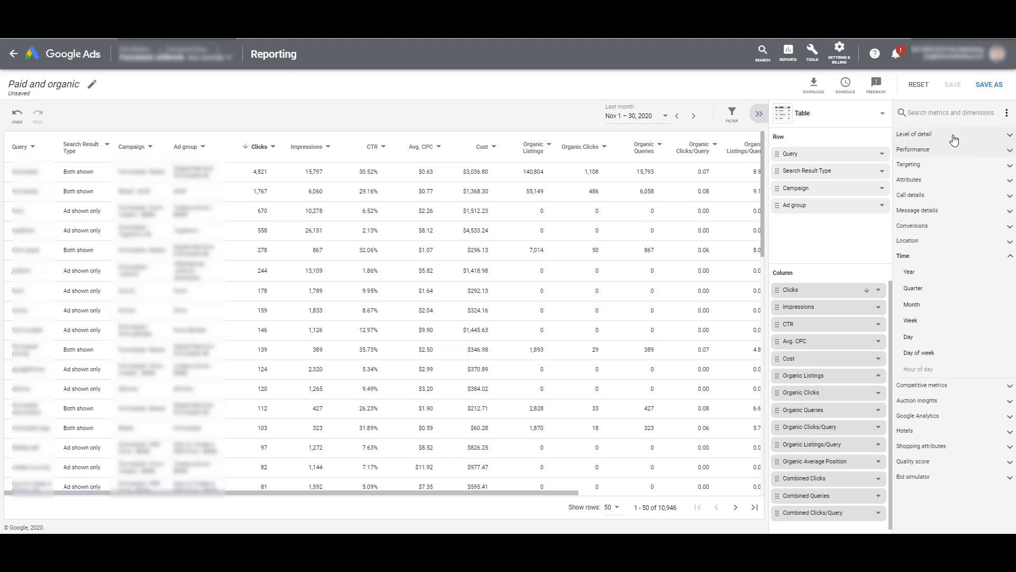
left_click(953, 136)
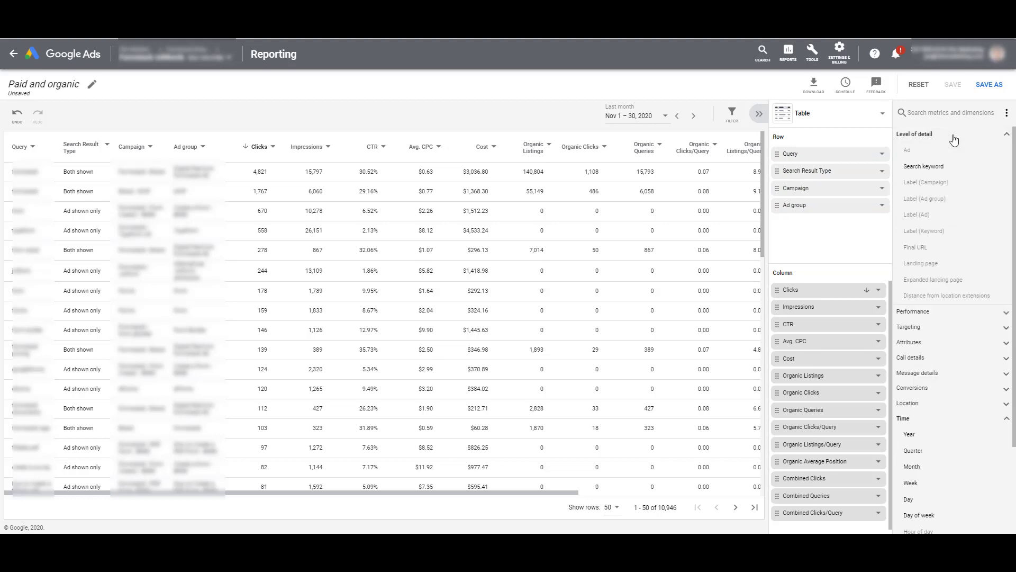
left_click(950, 166)
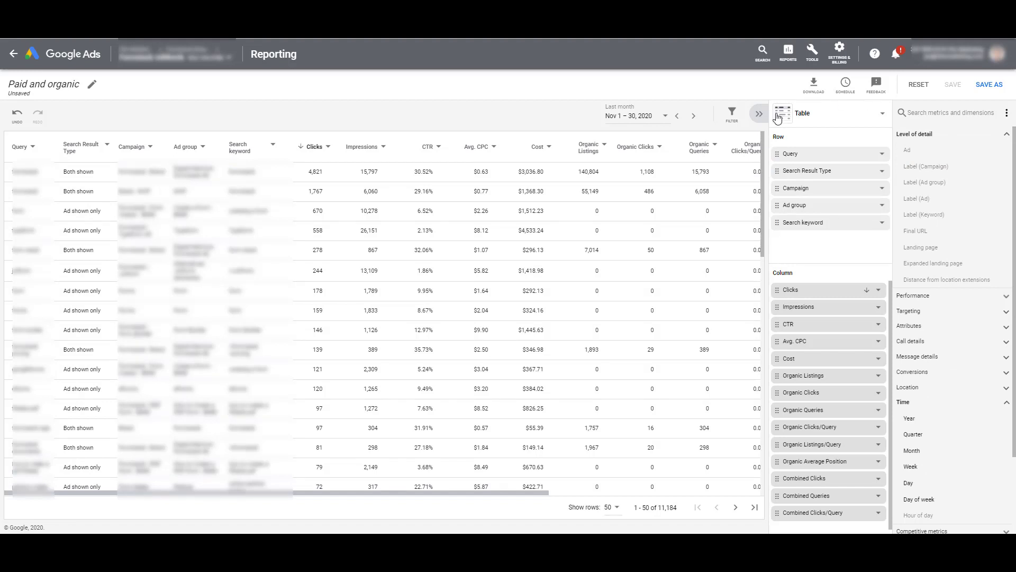
left_click(759, 114)
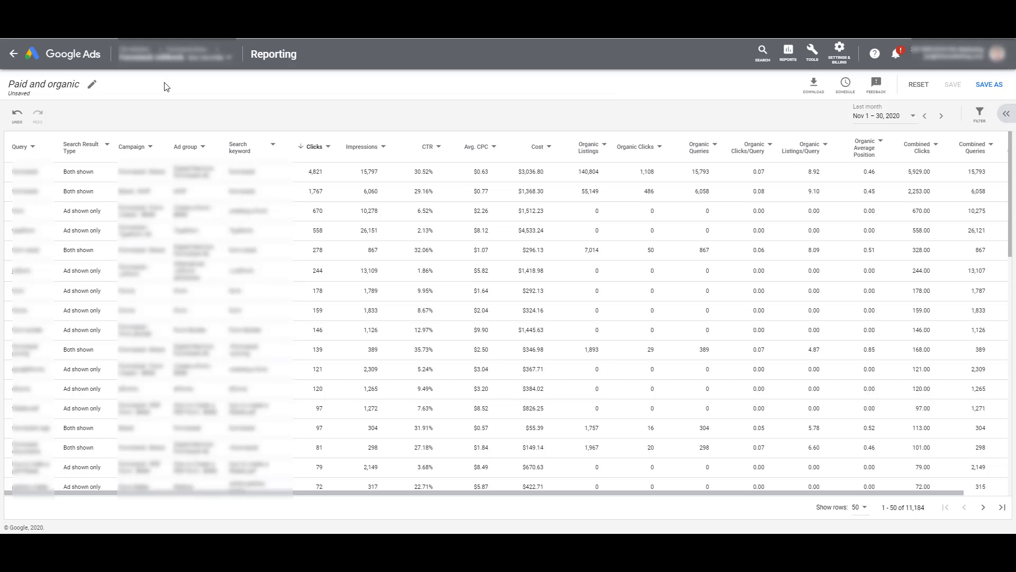
Filter the Search Result Type column to 'Organic shown only'
left_click(97, 149)
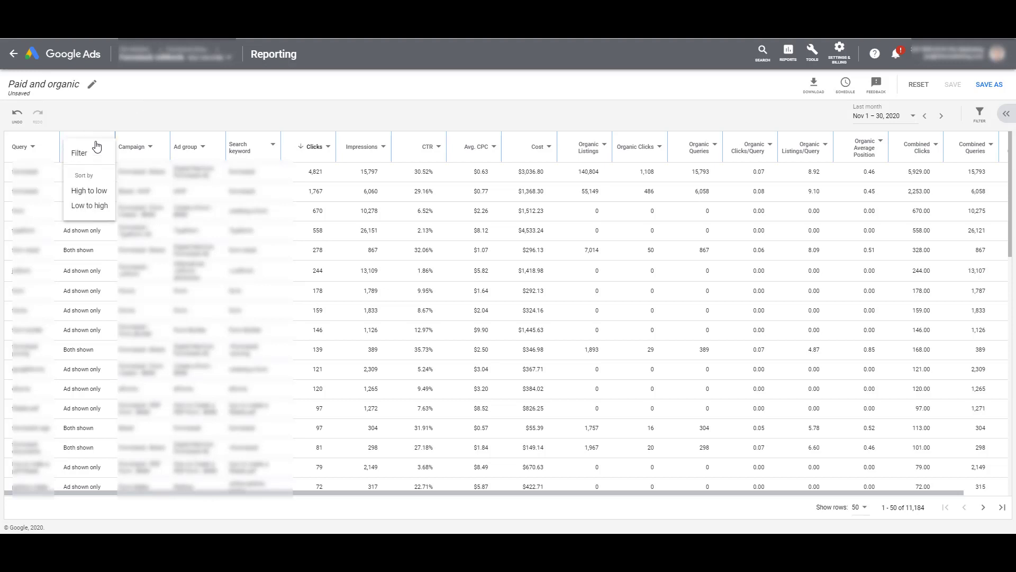
left_click(86, 153)
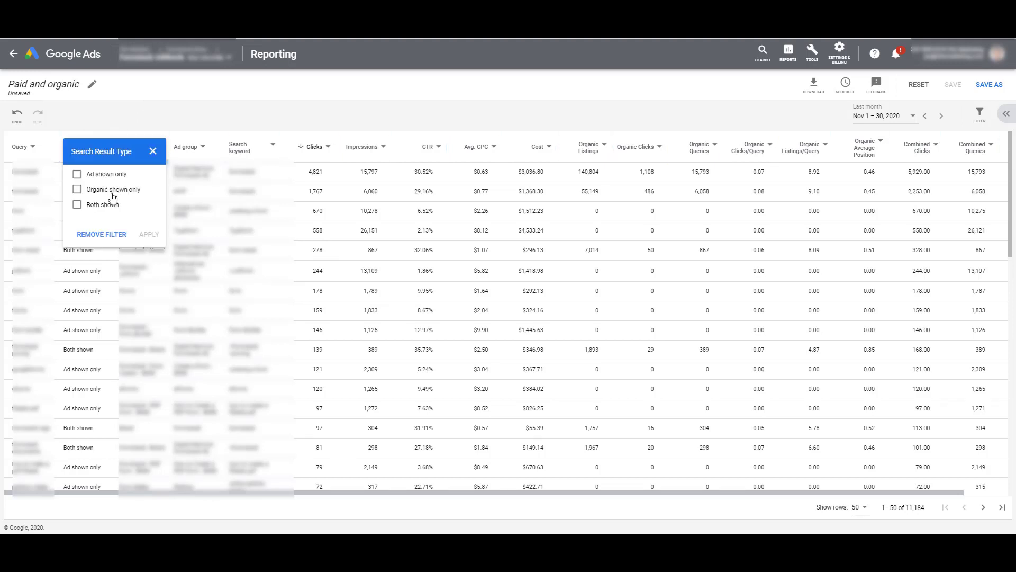
left_click(112, 194)
left_click(148, 234)
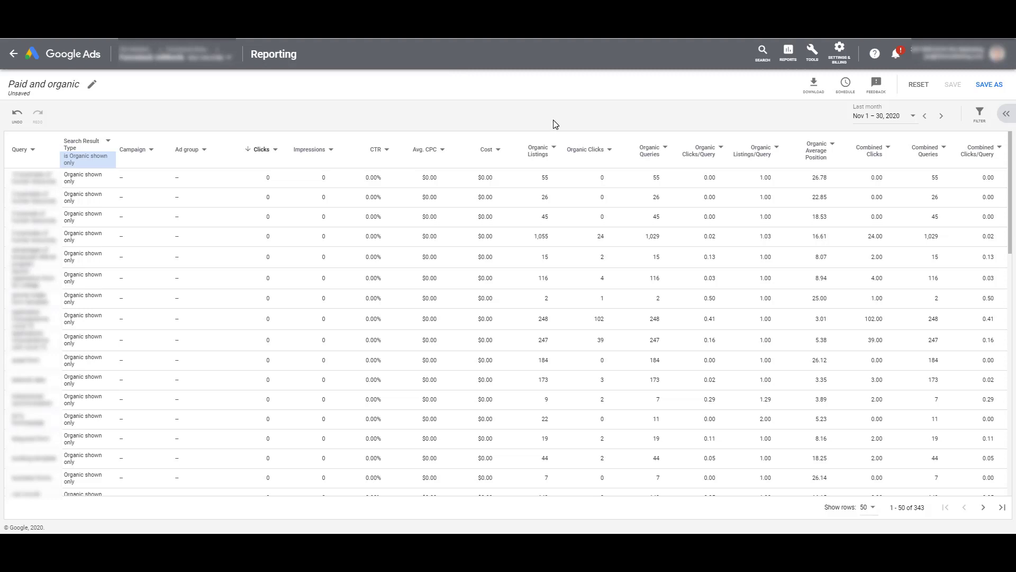
Sort the report by Organic Listings from high to low
left_click(536, 153)
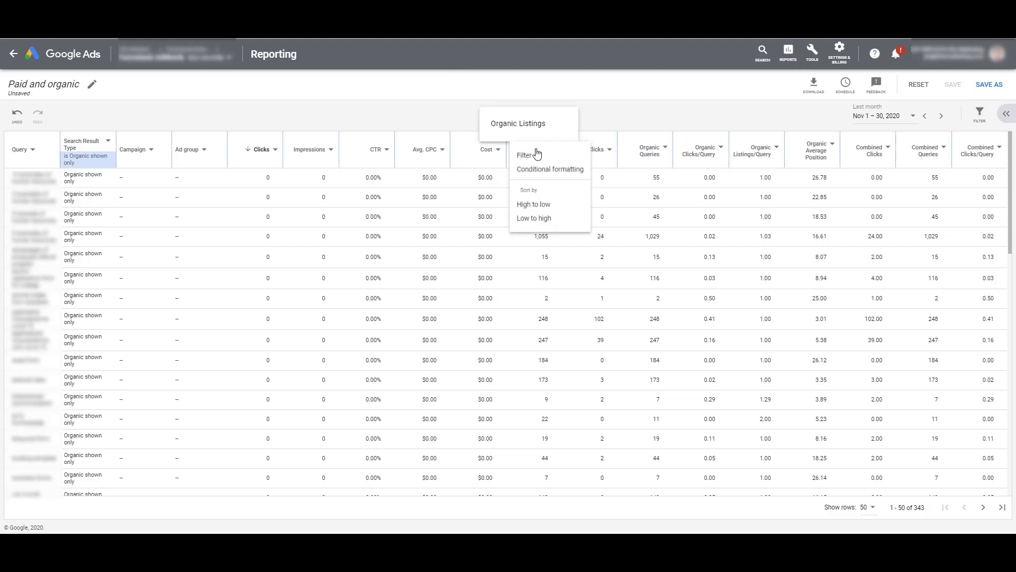
left_click(546, 211)
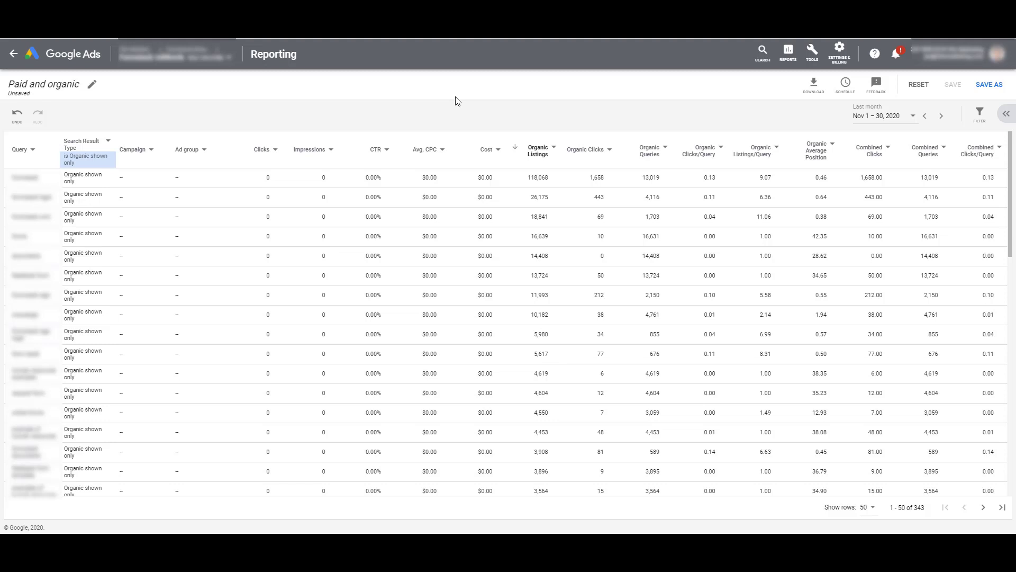
left_click(651, 154)
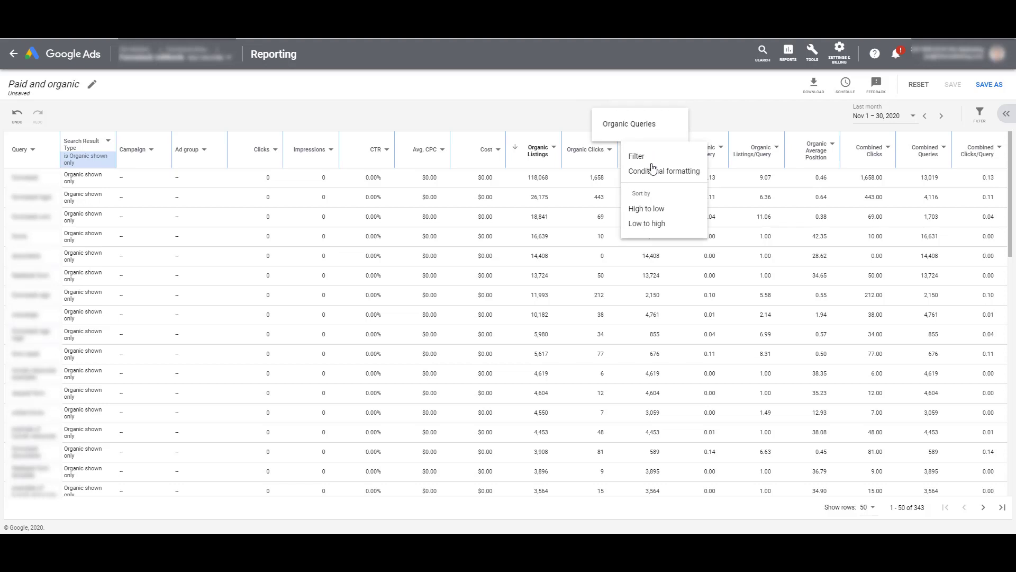
left_click(648, 210)
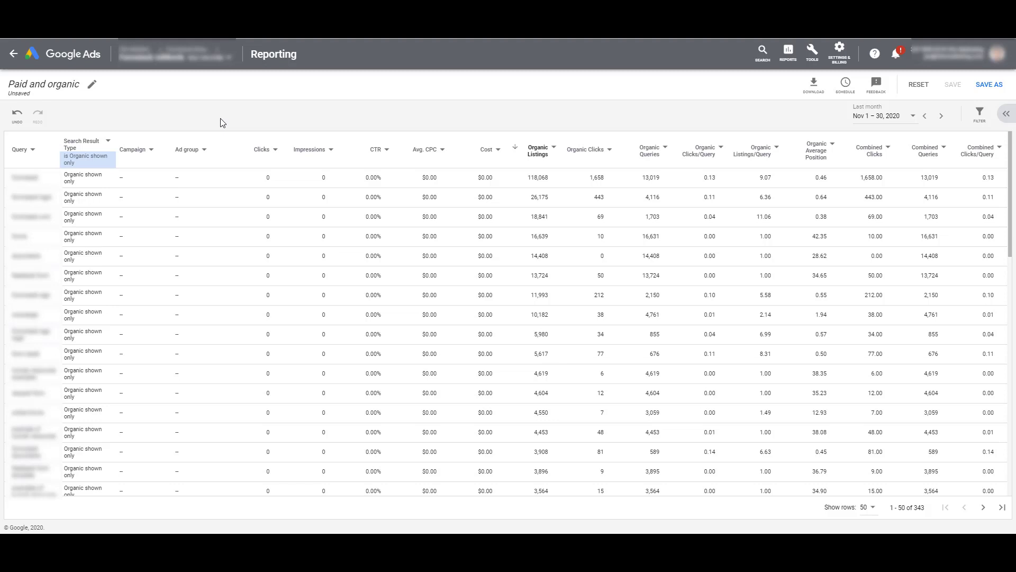
Remove the Search Result Type filter and recheck its filter settings
left_click(84, 153)
left_click(84, 159)
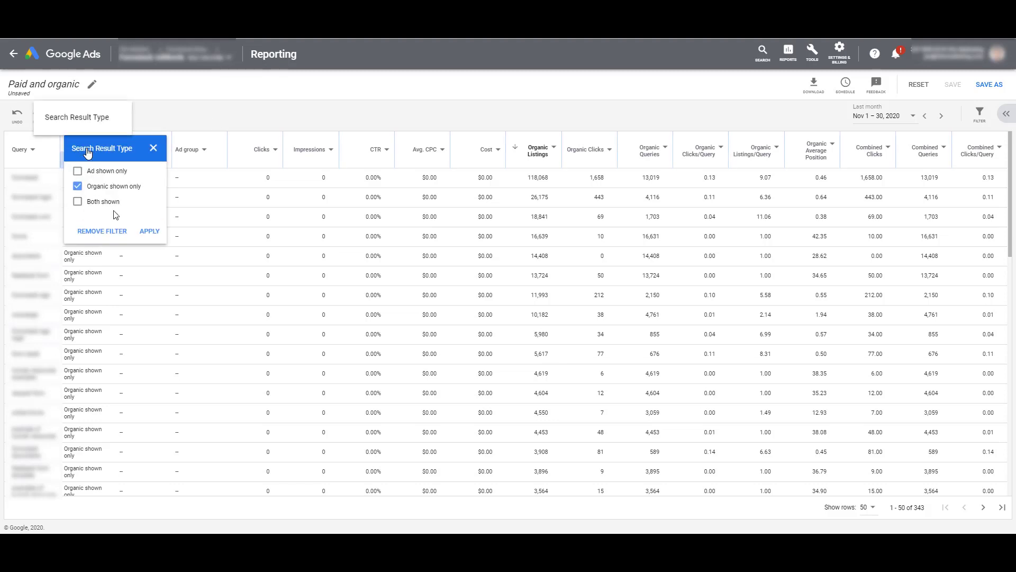
left_click(96, 215)
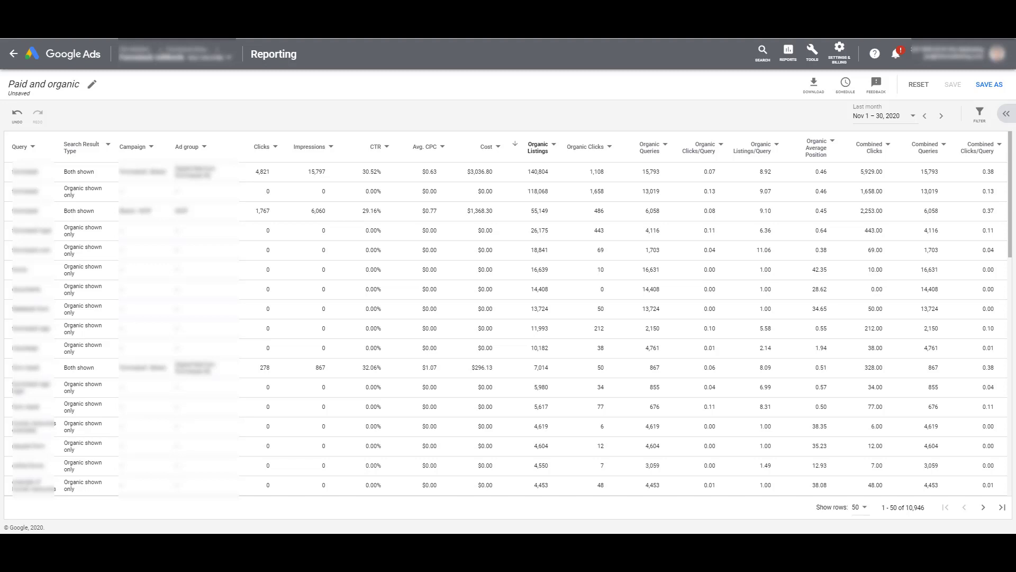
left_click(82, 147)
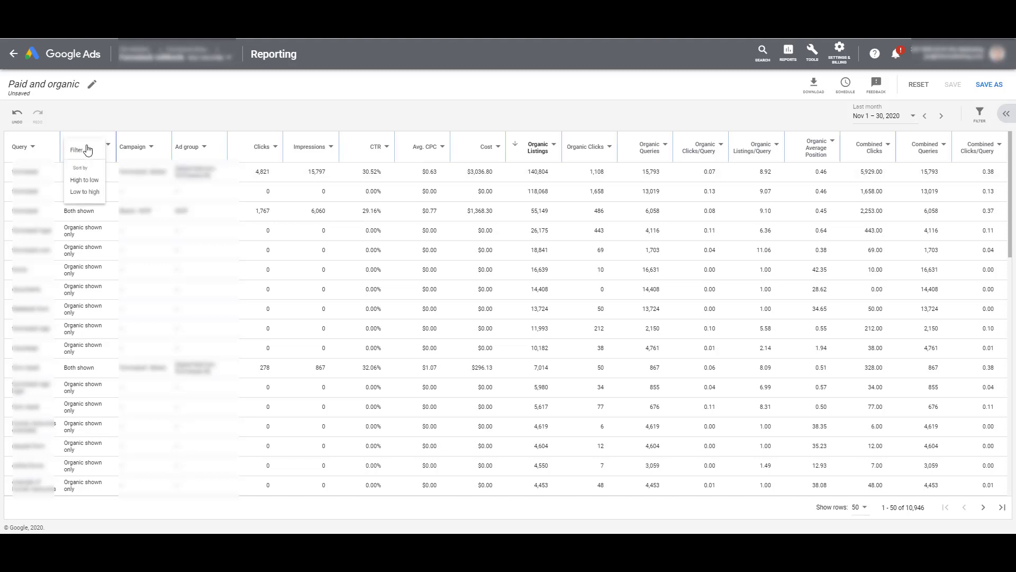
left_click(88, 153)
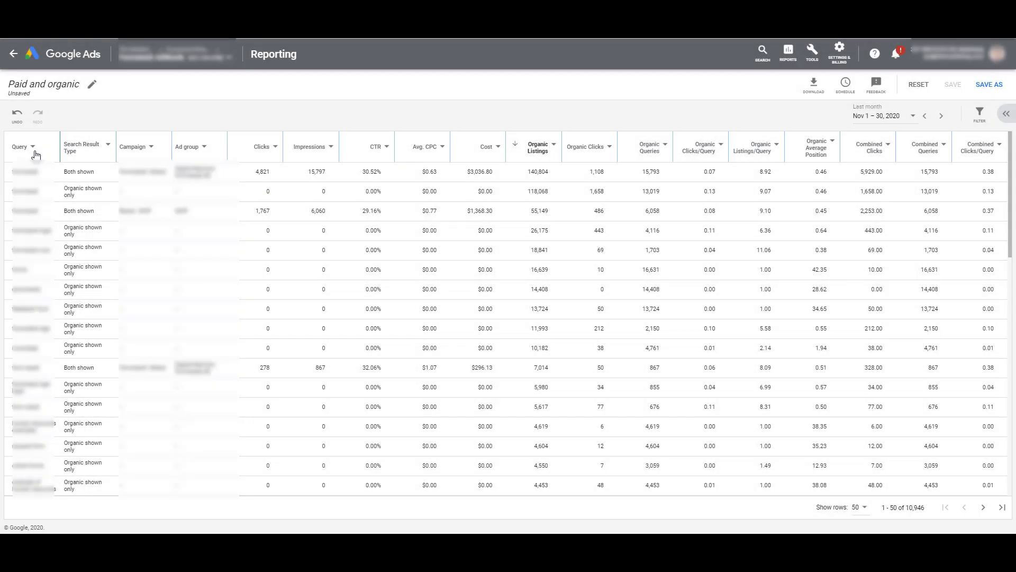
Filter the Query column to queries that contain 'login'
left_click(36, 154)
left_click(37, 162)
left_click(35, 182)
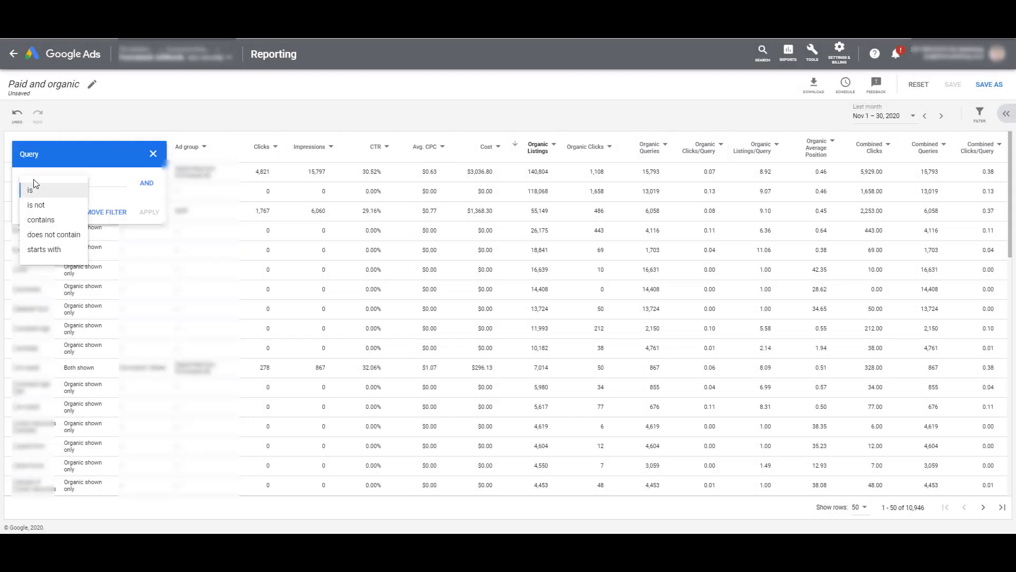
left_click(41, 220)
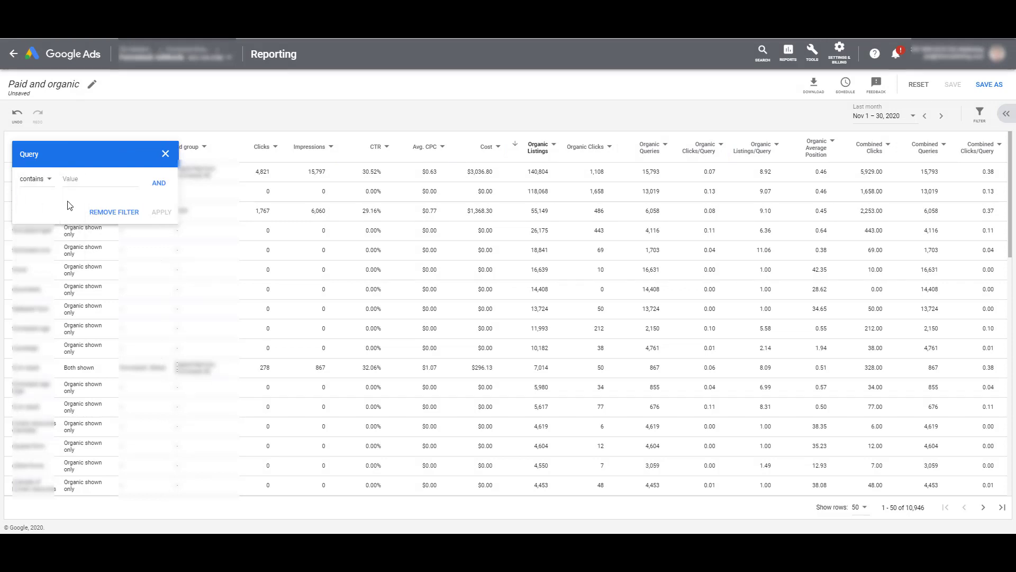
type("login")
left_click(162, 212)
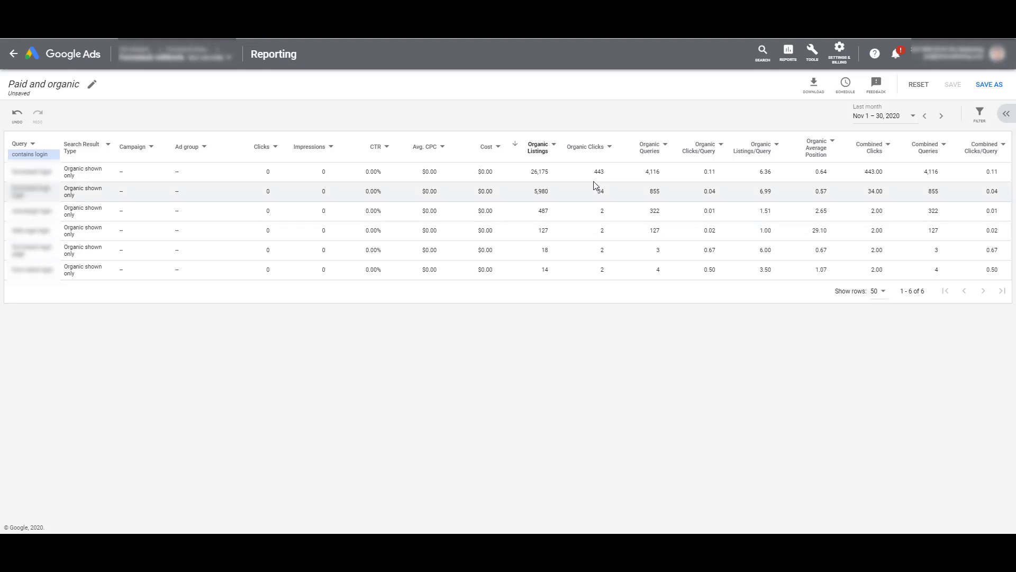
left_click(590, 153)
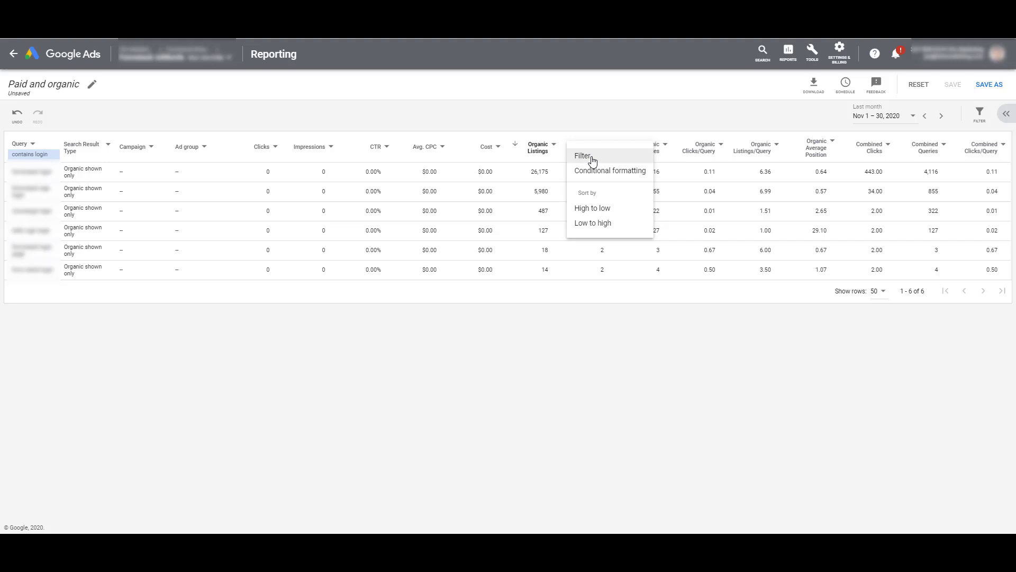
left_click(833, 422)
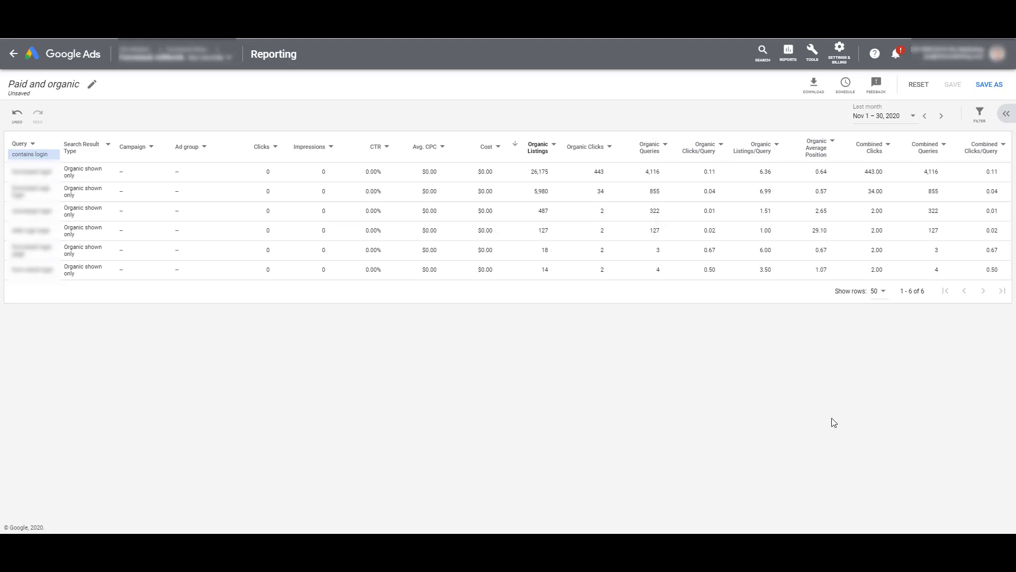